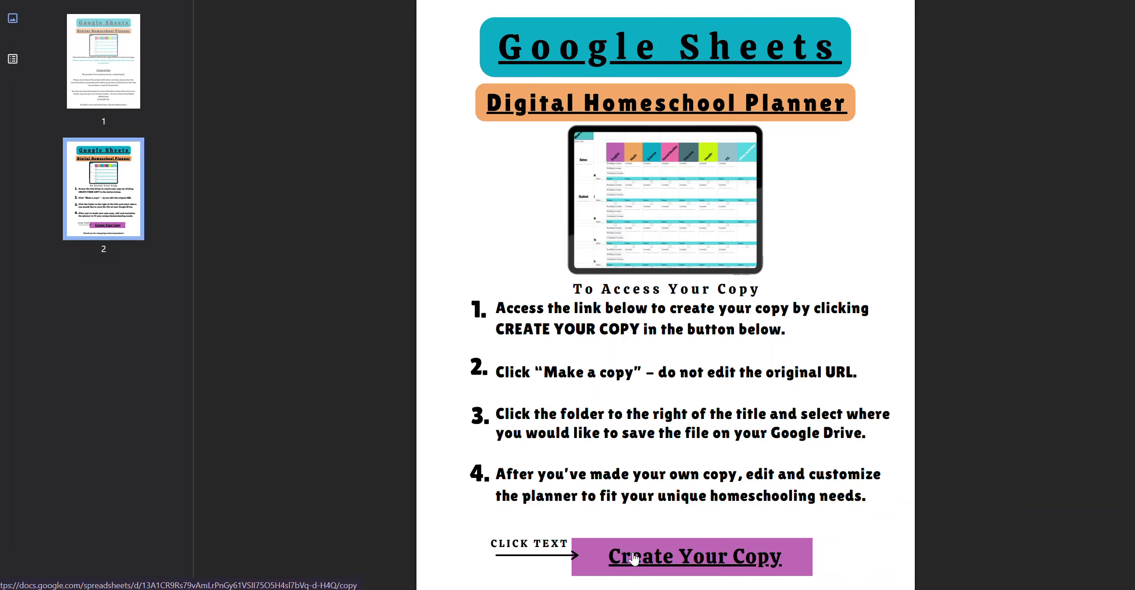
# Step: Make a personal copy of the Homeschool Schedule, Attendance, and Planner spreadsheet in Google Sheets
pyautogui.click(634, 559)
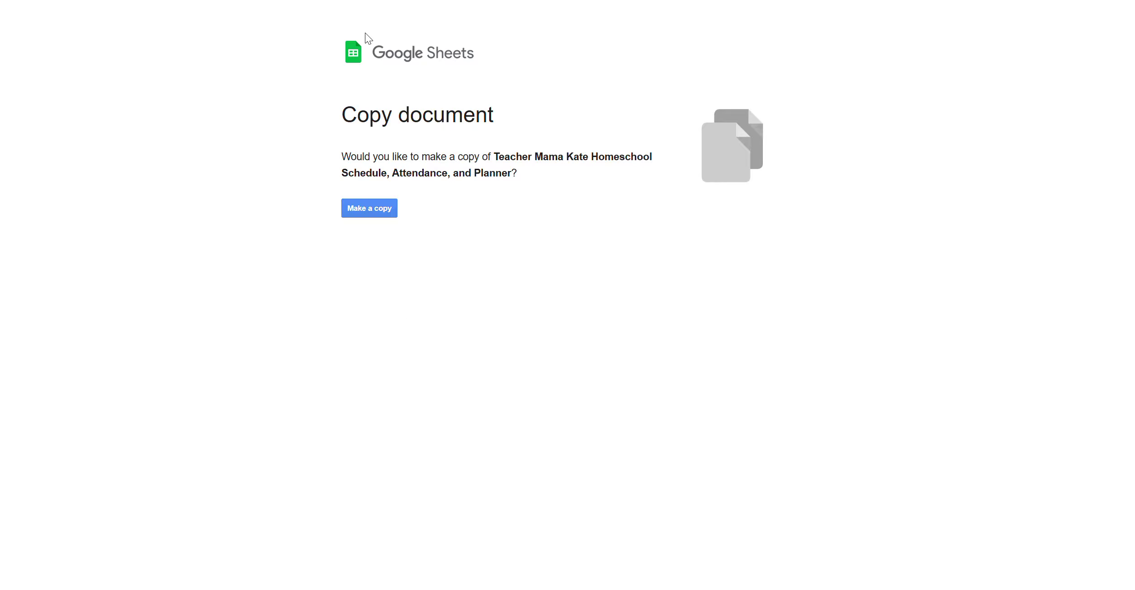
pyautogui.click(385, 209)
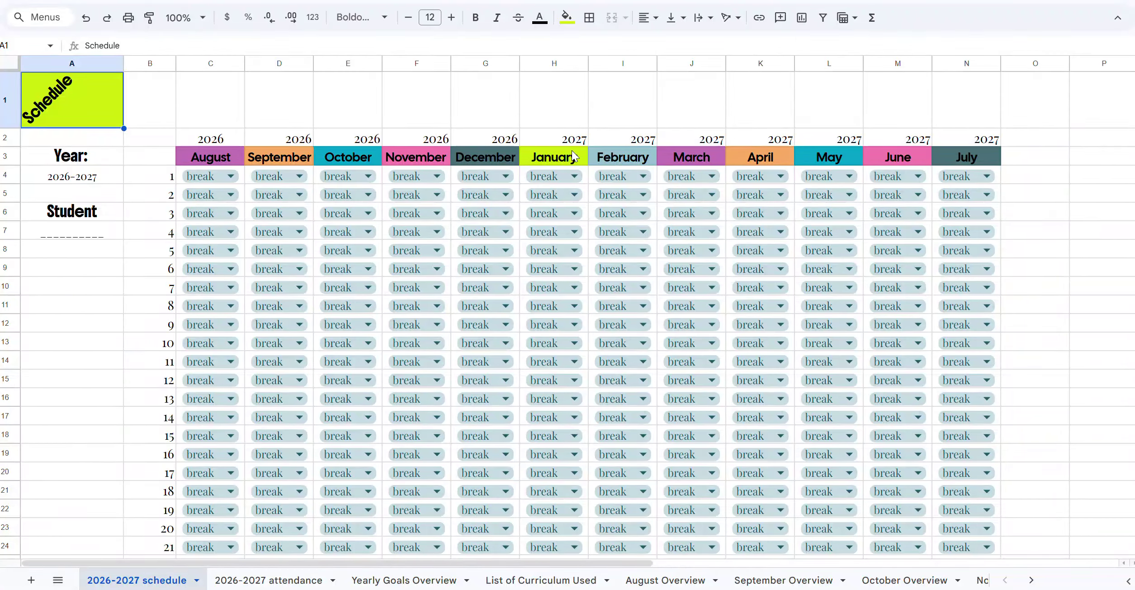
# Step: Examine the fill colours available for the August header and the dropdown choices for August 1 on the schedule
pyautogui.click(235, 160)
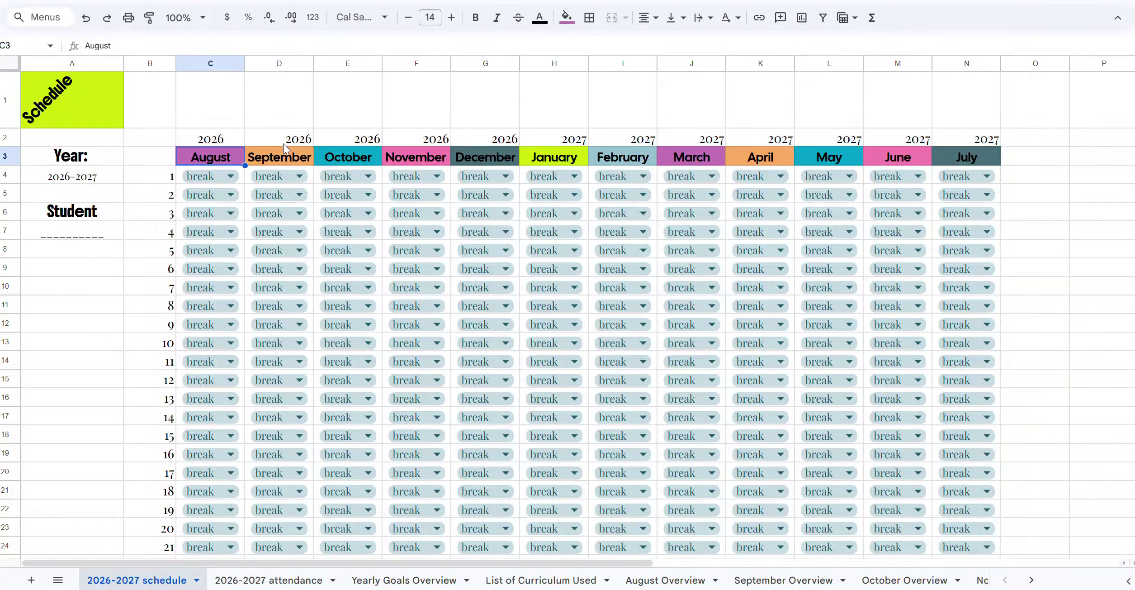
pyautogui.click(566, 18)
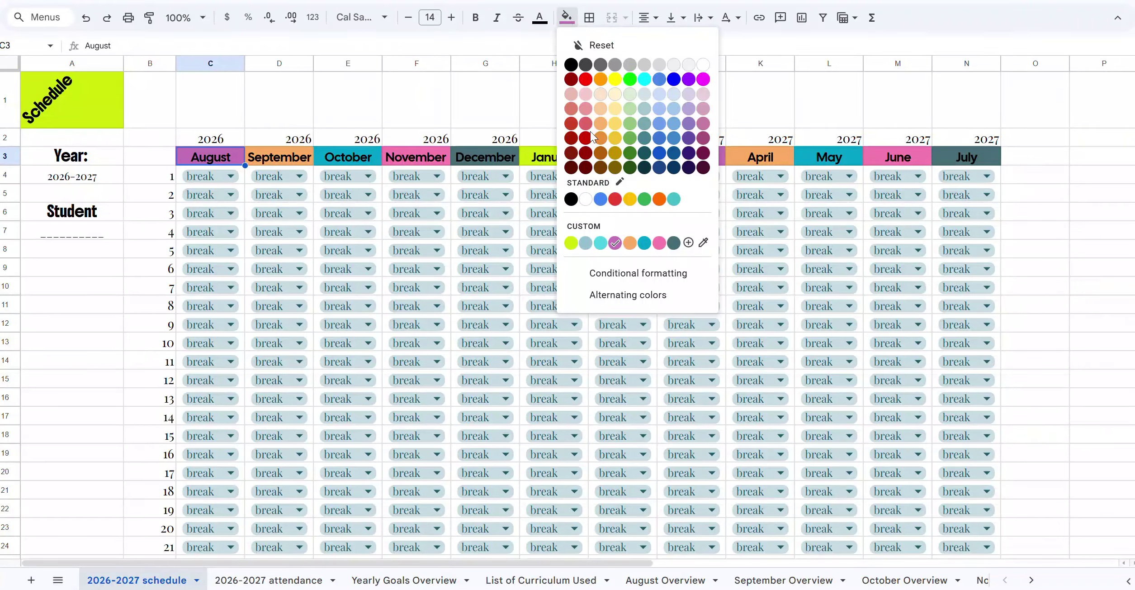
pyautogui.click(96, 319)
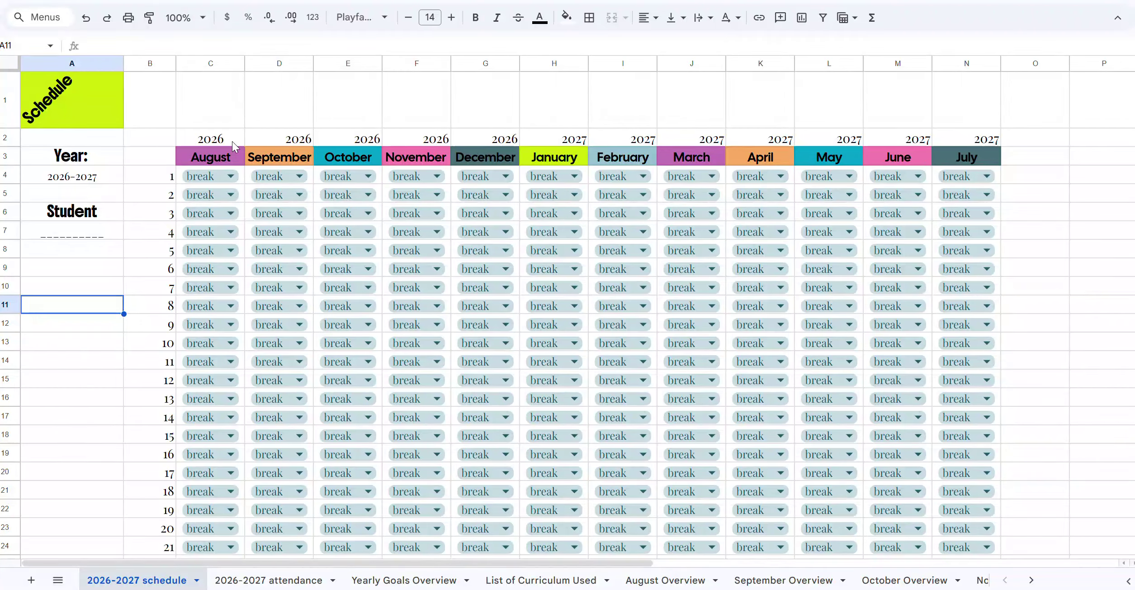
pyautogui.click(232, 177)
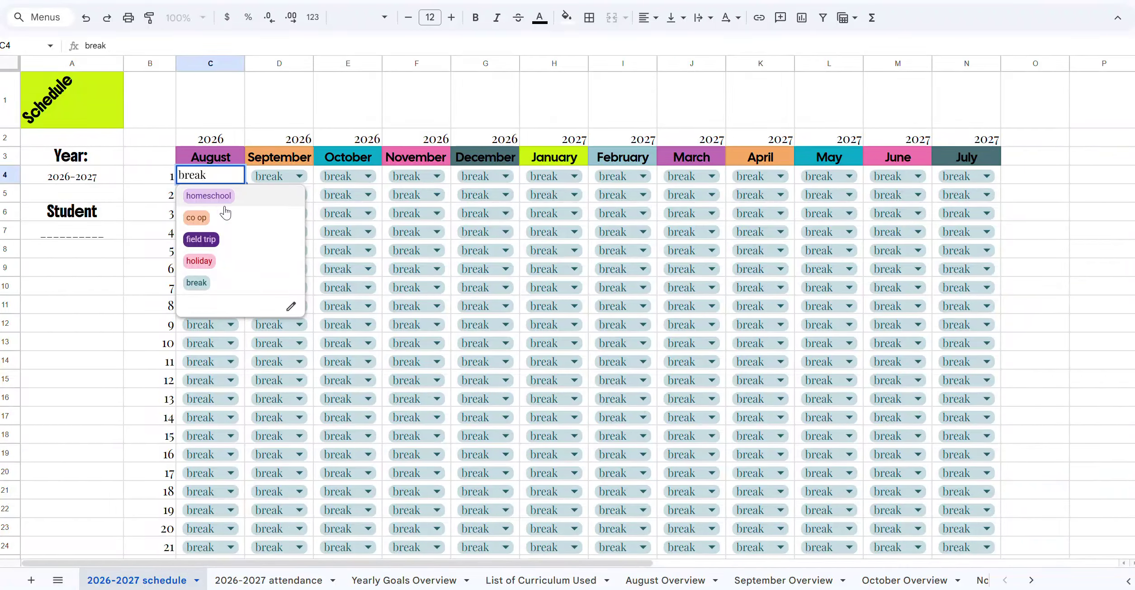
pyautogui.click(98, 337)
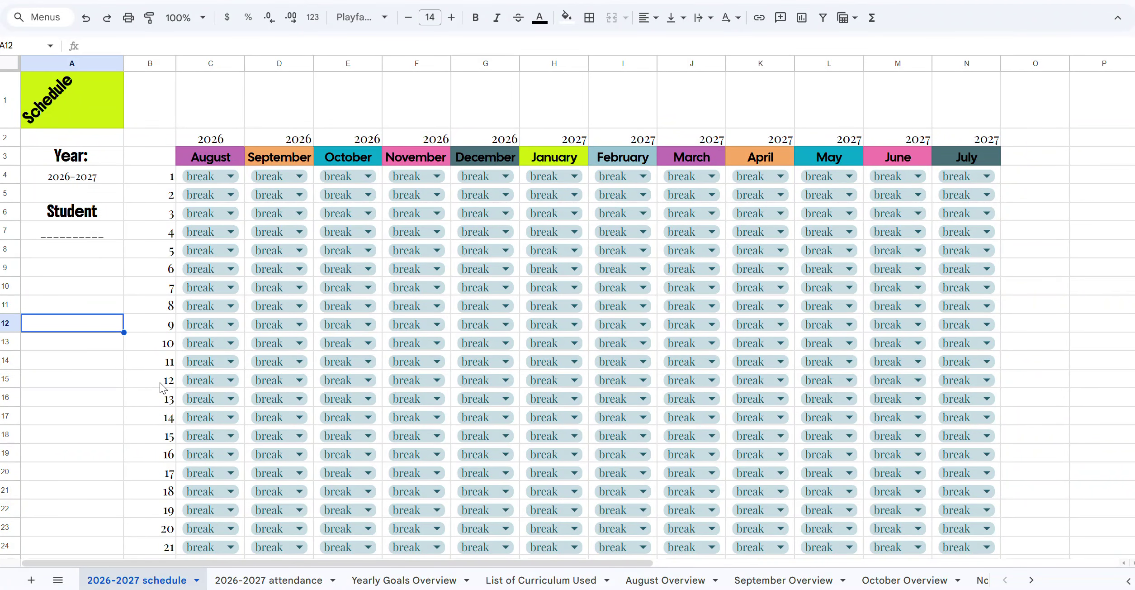
# Step: Try the August 14 checkbox on the 2026-2027 attendance sheet by ticking it and clearing it again
pyautogui.click(278, 580)
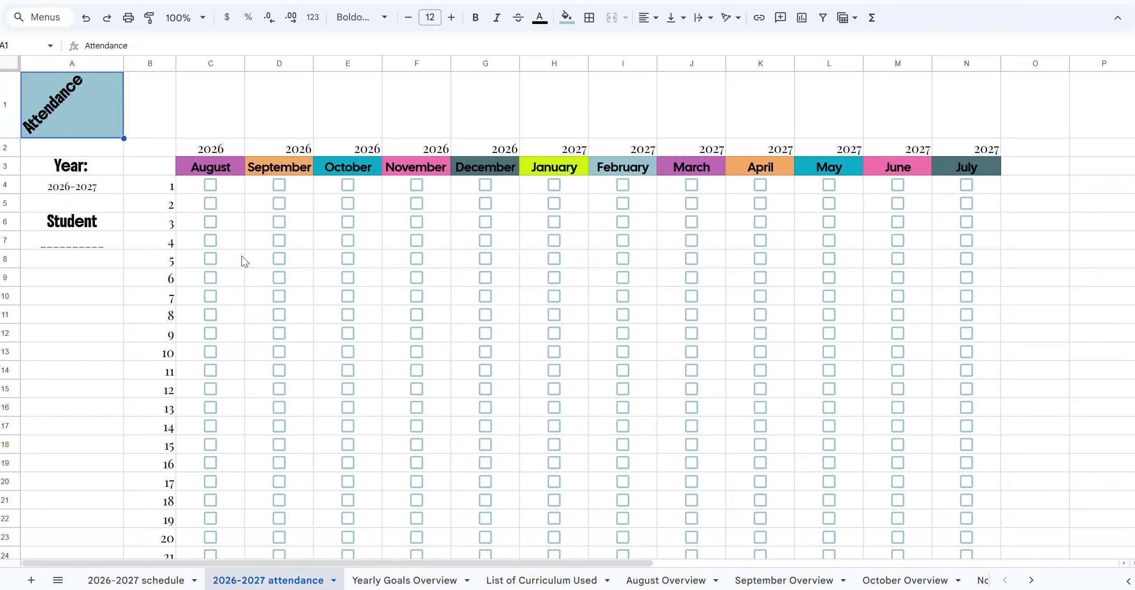
pyautogui.click(210, 426)
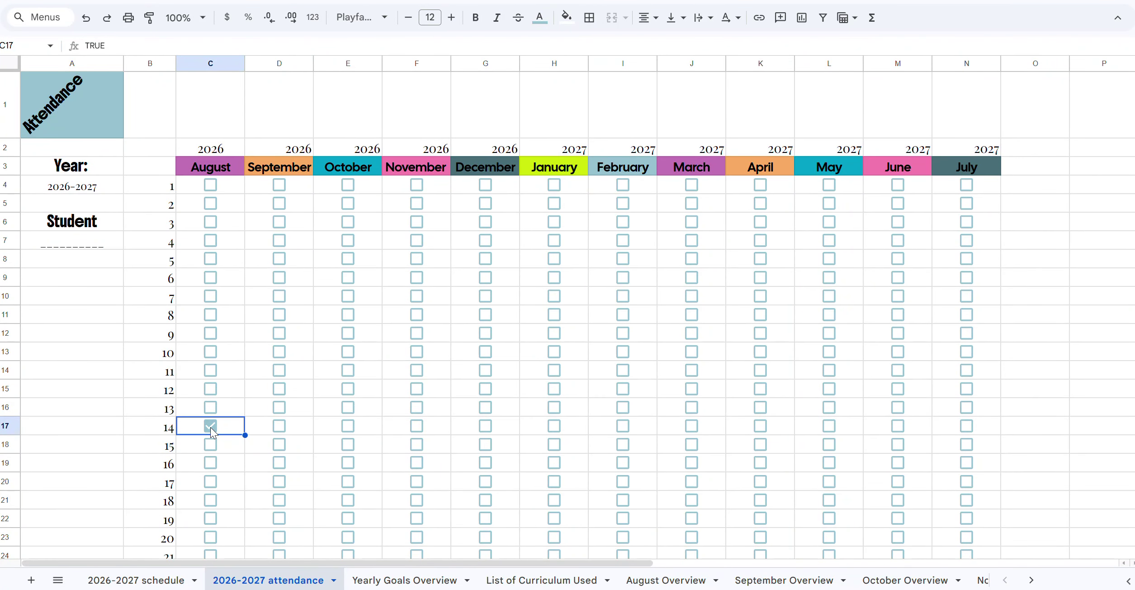
pyautogui.click(211, 427)
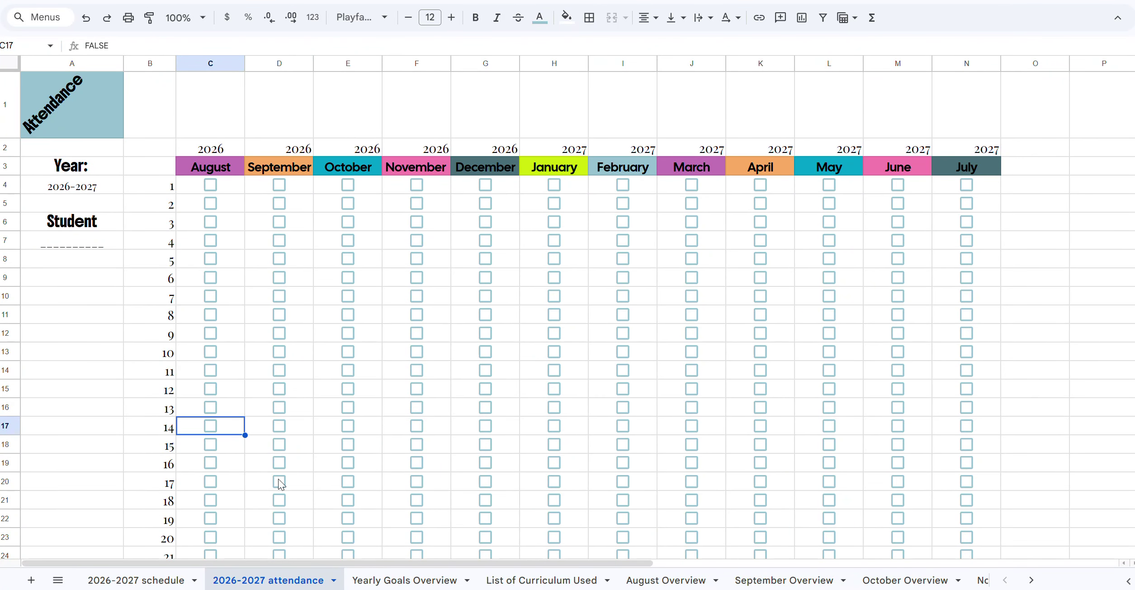
# Step: View the Yearly Goals Overview sheet and open its Science subject header for editing, leaving without a change
pyautogui.click(382, 579)
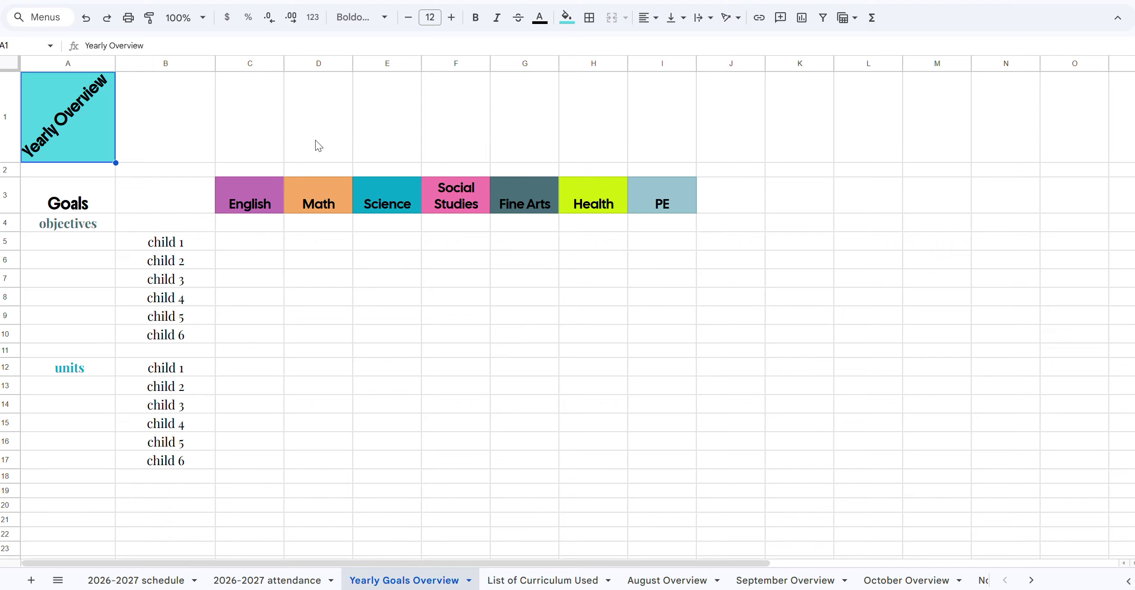
pyautogui.click(280, 152)
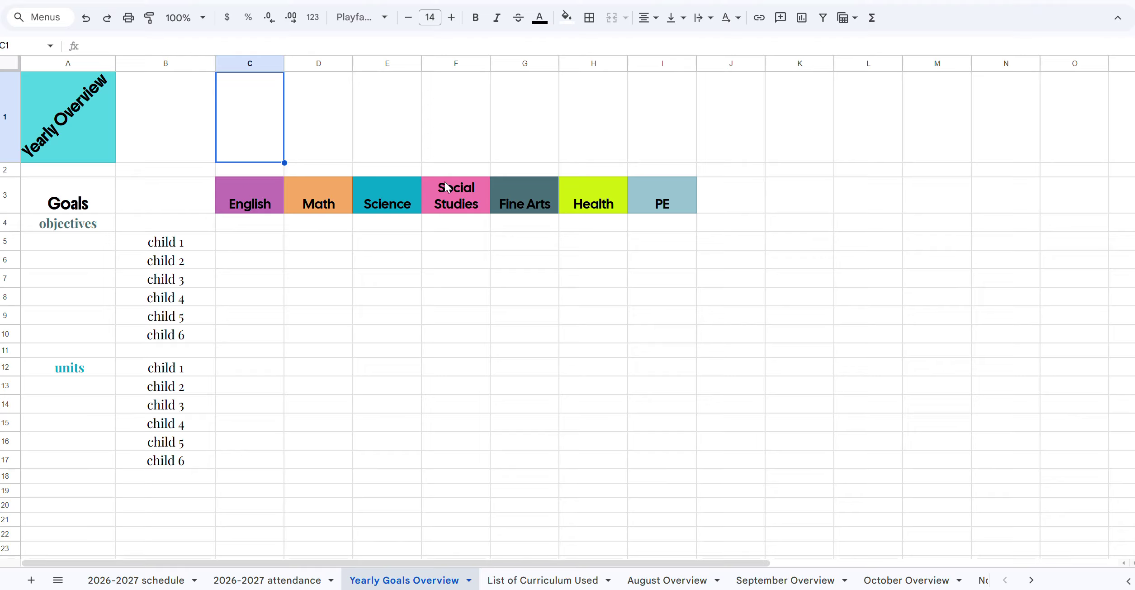
pyautogui.click(733, 206)
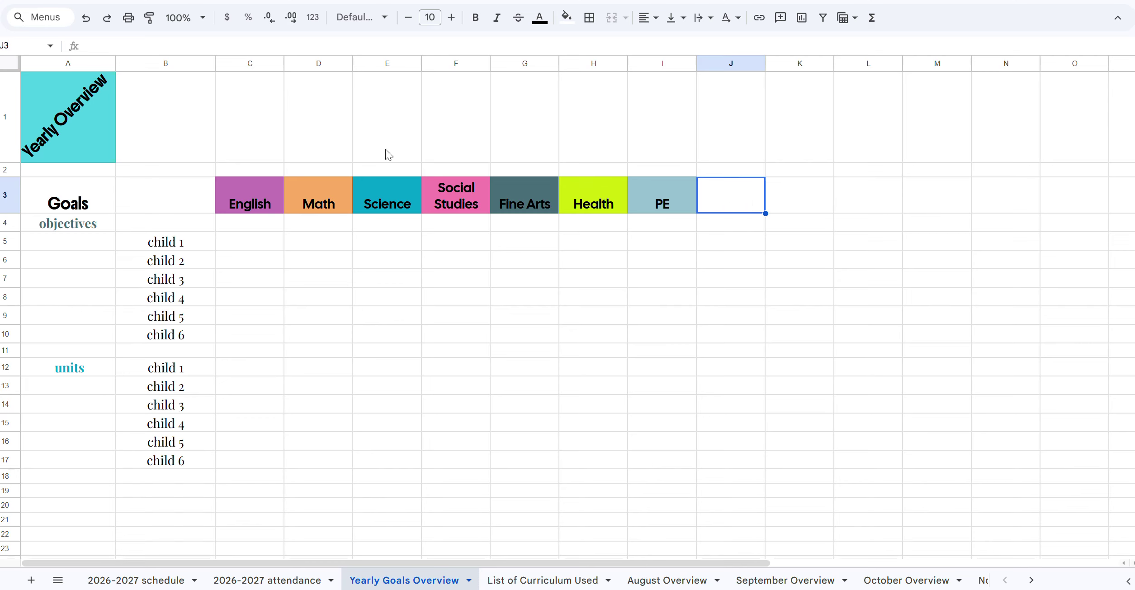
pyautogui.click(387, 202)
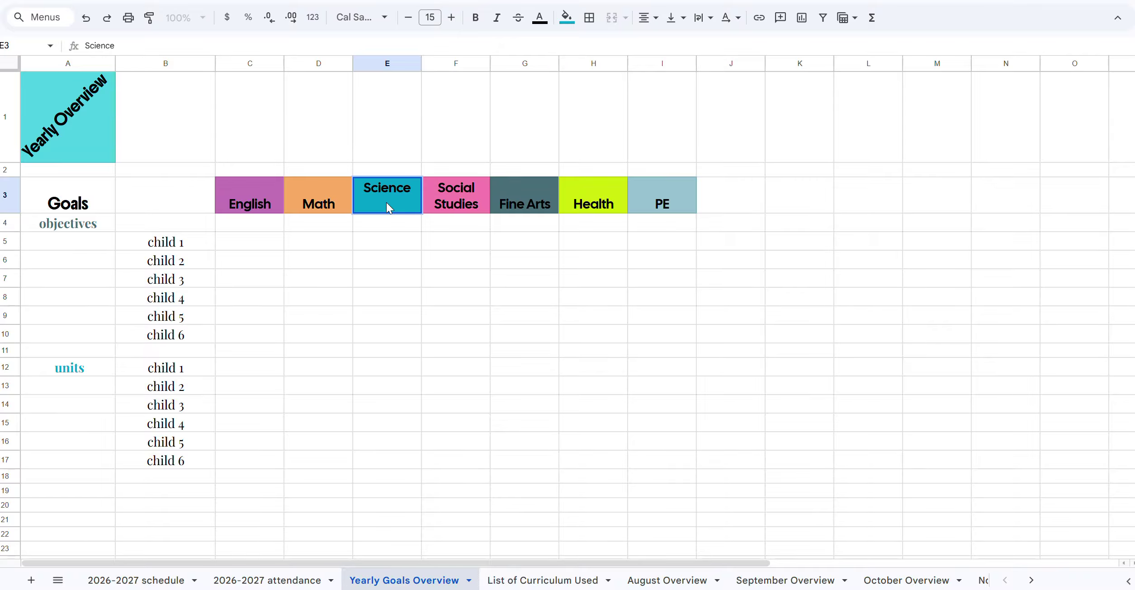
pyautogui.doubleClick(386, 202)
pyautogui.moveTo(126, 44); pyautogui.dragTo(72, 51)
pyautogui.click(275, 303)
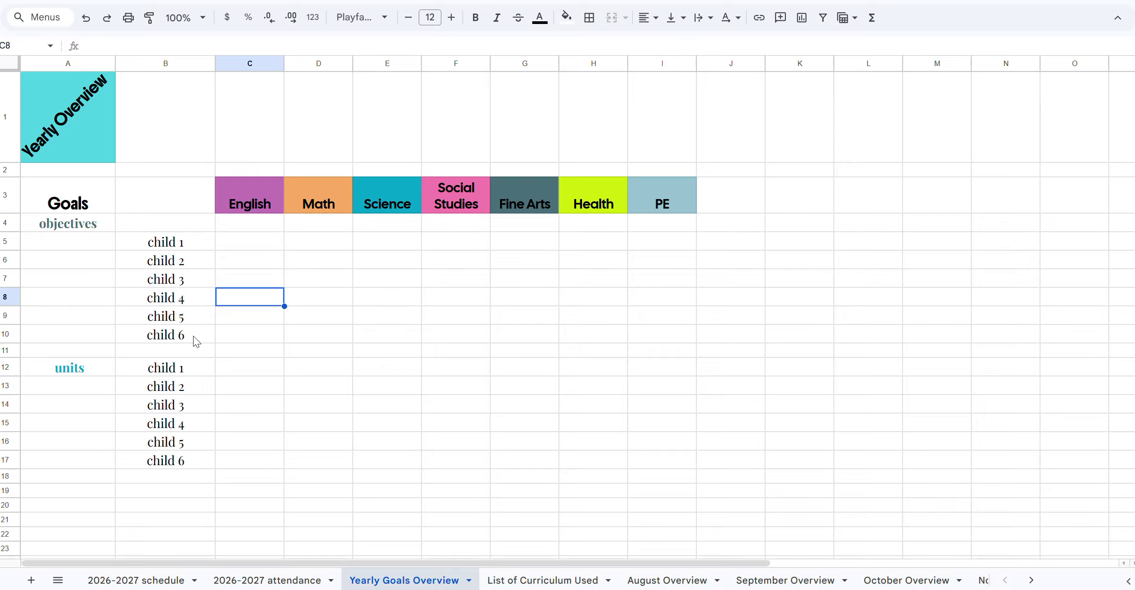
# Step: View the row and column insertion options for the blank row between objectives and units, and dismiss them
pyautogui.click(197, 355)
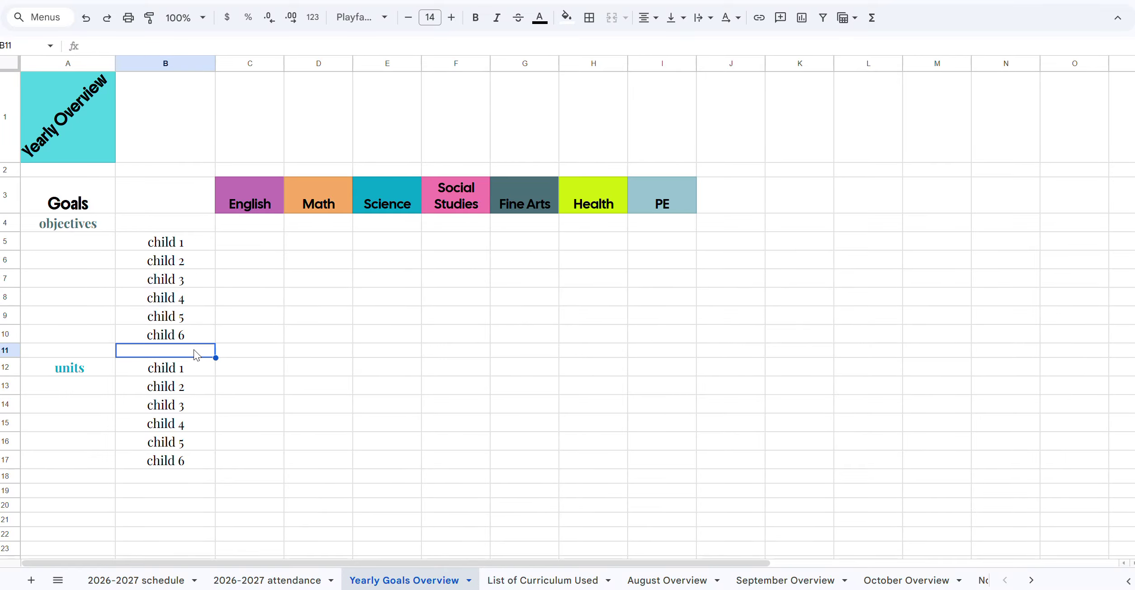
pyautogui.rightClick(197, 354)
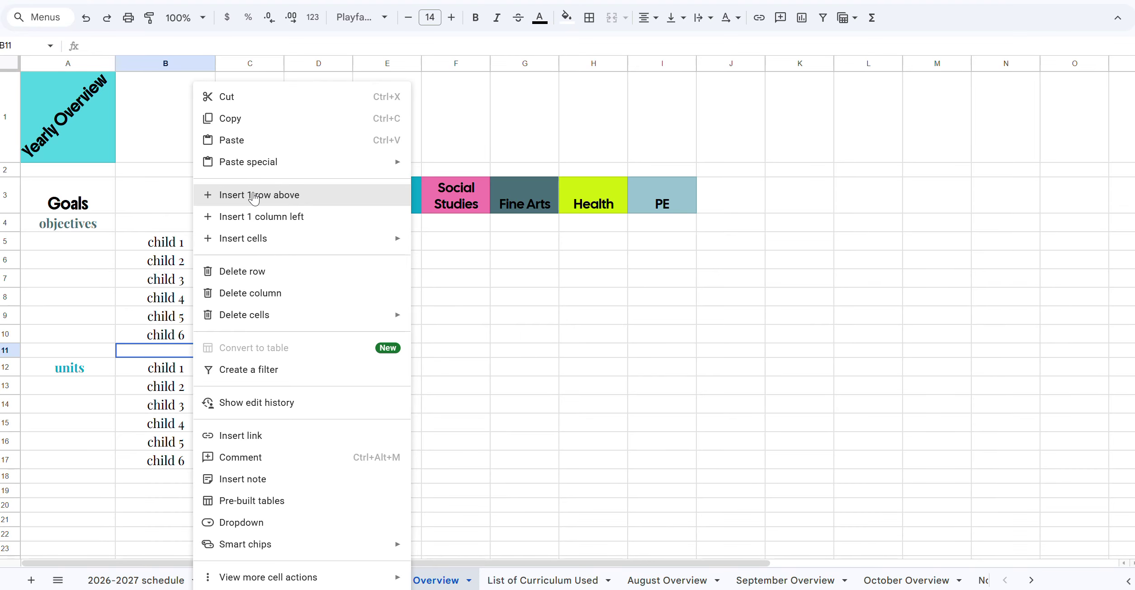
pyautogui.click(462, 353)
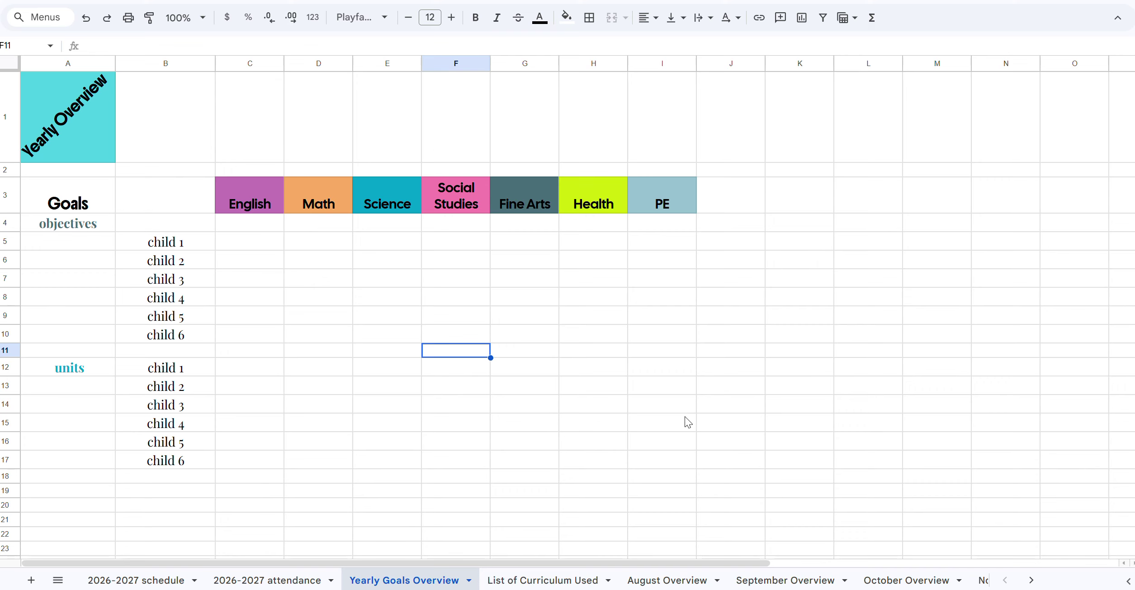
# Step: View the List of Curriculum Used sheet and the August Overview sheet
pyautogui.click(570, 579)
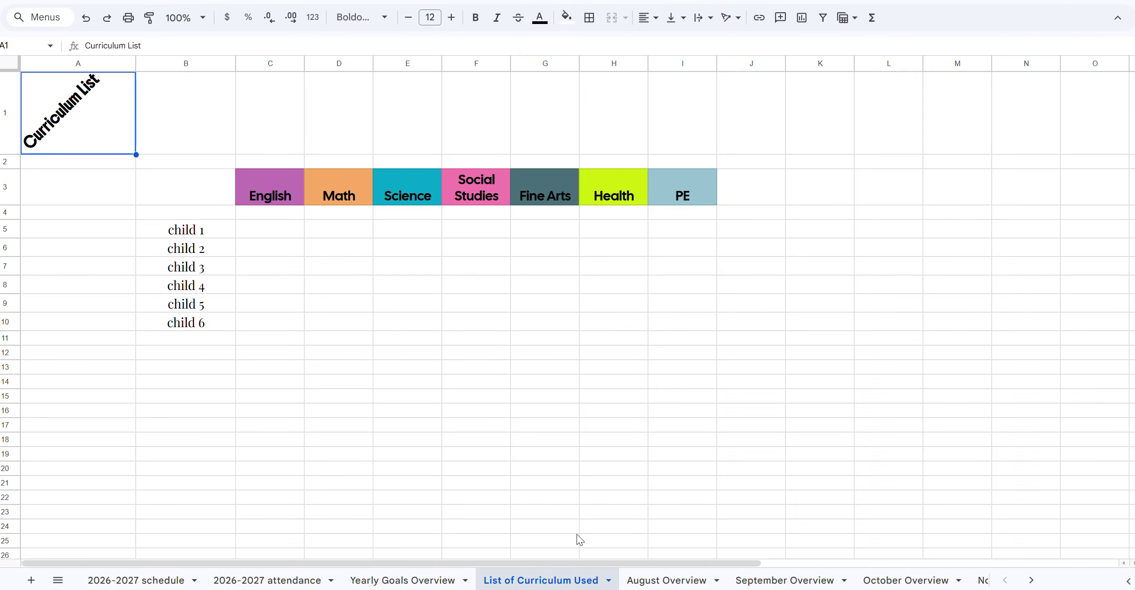
pyautogui.click(682, 582)
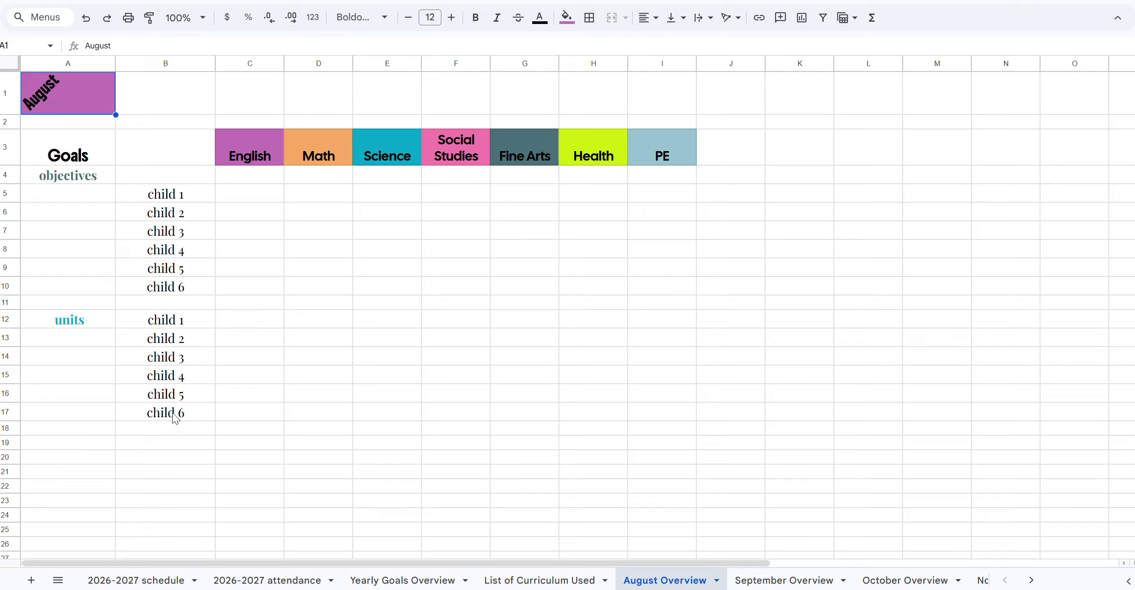
# Step: Find the Weekly Planner Week 1 sheet in the full sheet list and view Monday's English lesson cell in edit mode
pyautogui.click(57, 581)
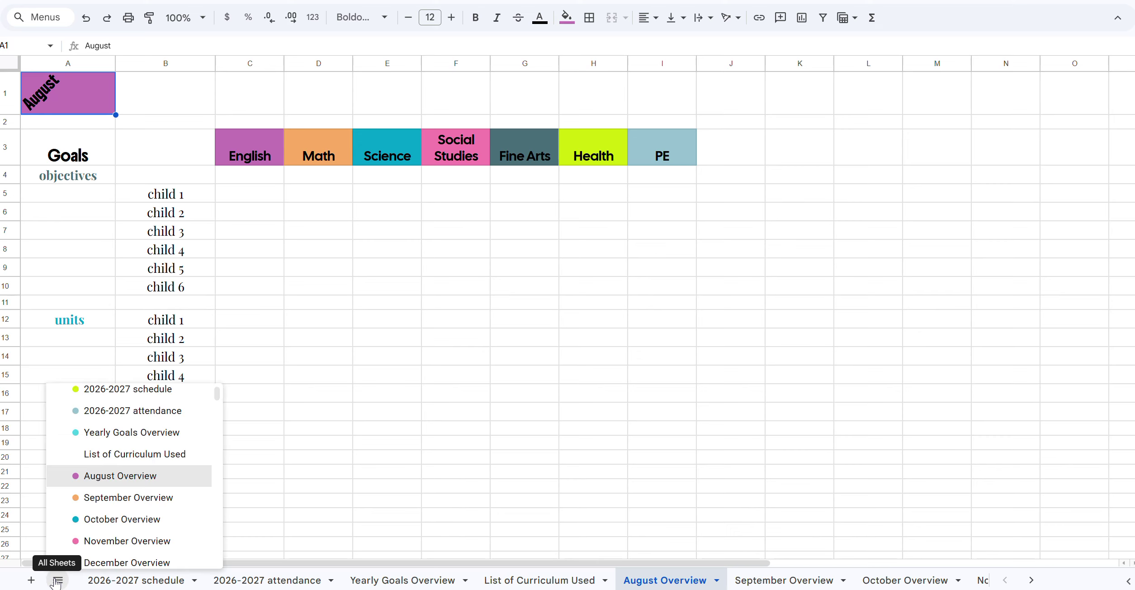
pyautogui.scroll(-1, 108, 527)
pyautogui.scroll(-3, 107, 531)
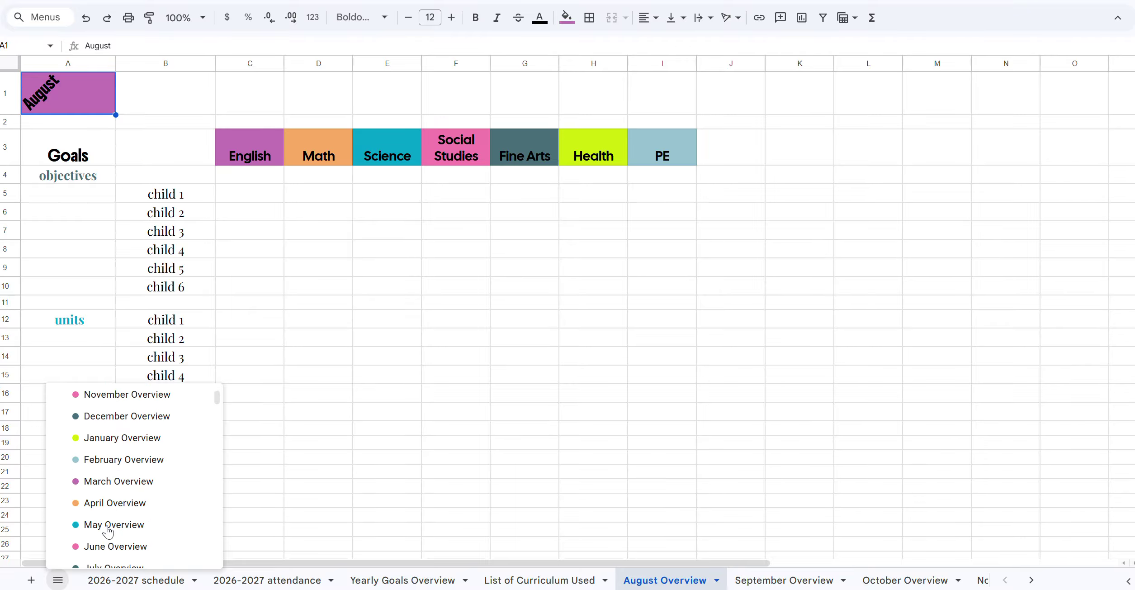
pyautogui.scroll(-3, 107, 532)
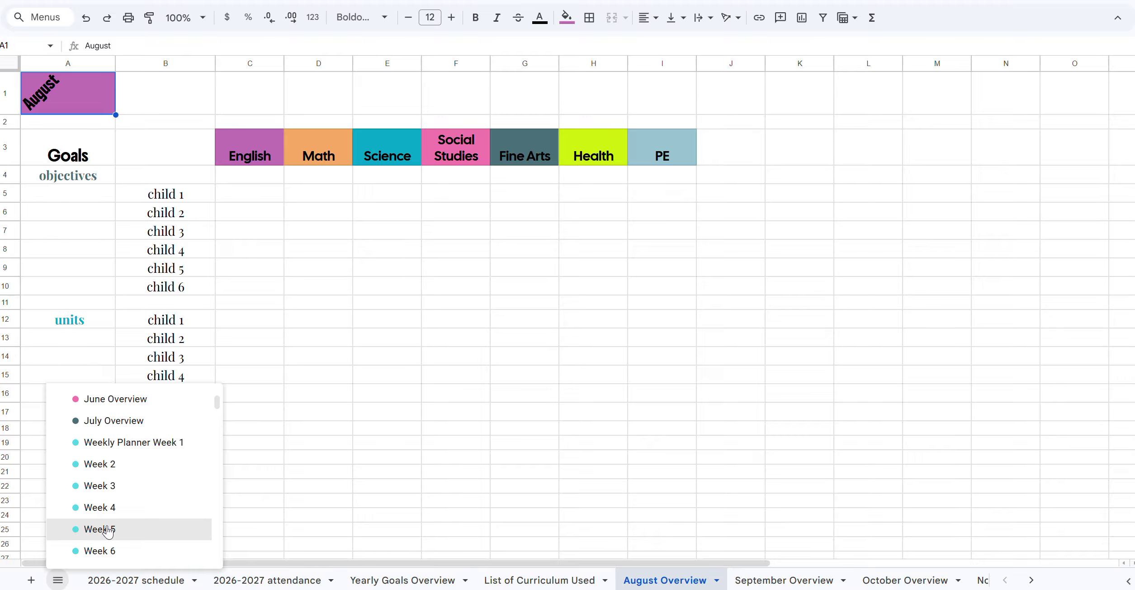
pyautogui.click(138, 447)
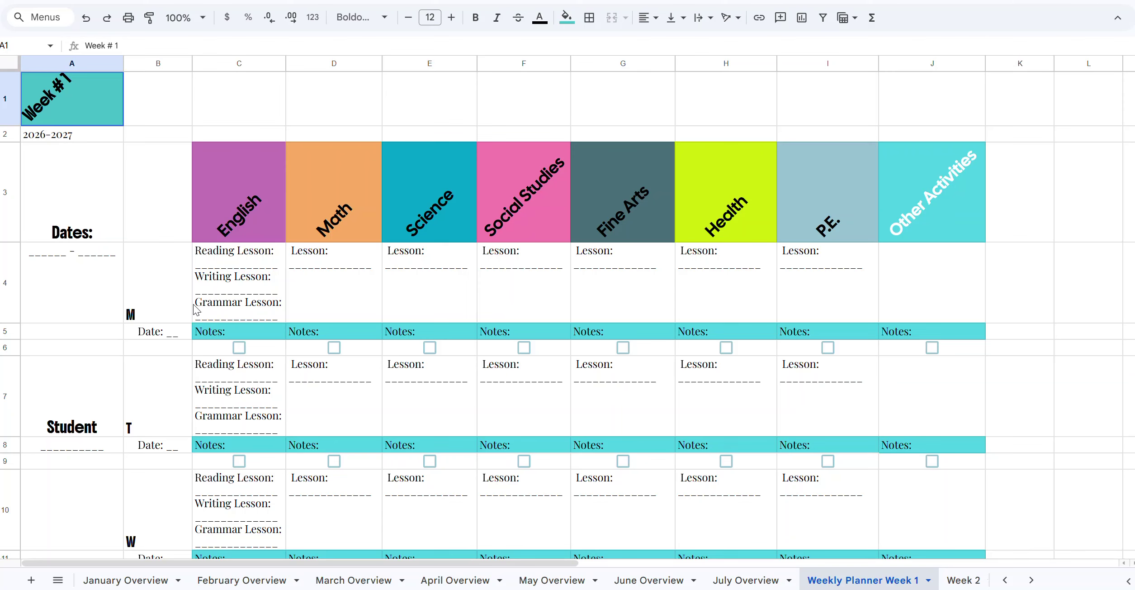
pyautogui.doubleClick(279, 313)
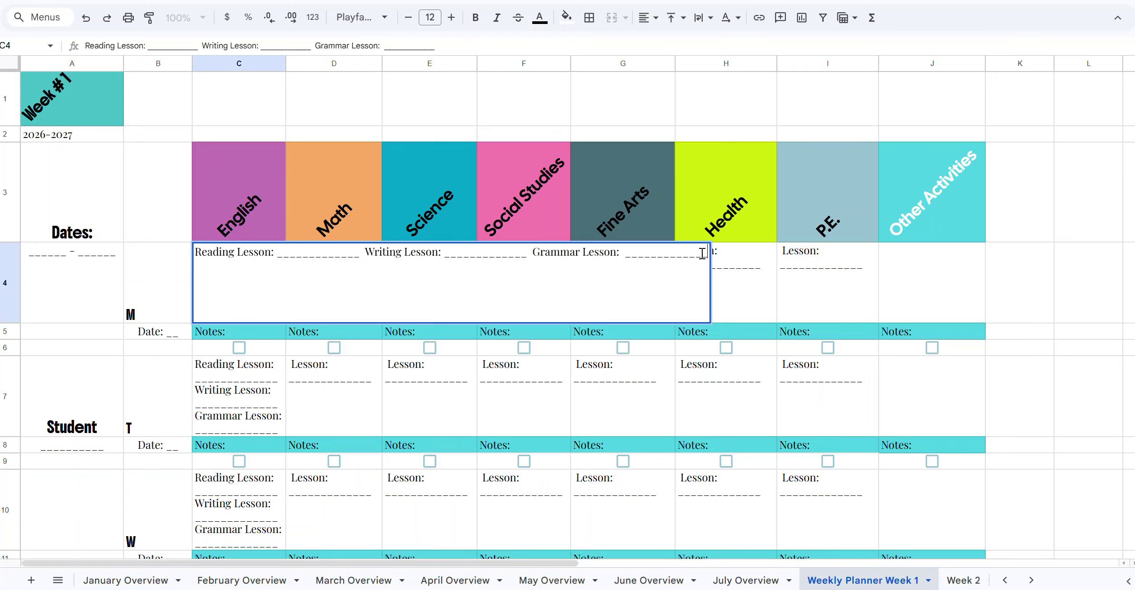
pyautogui.click(105, 297)
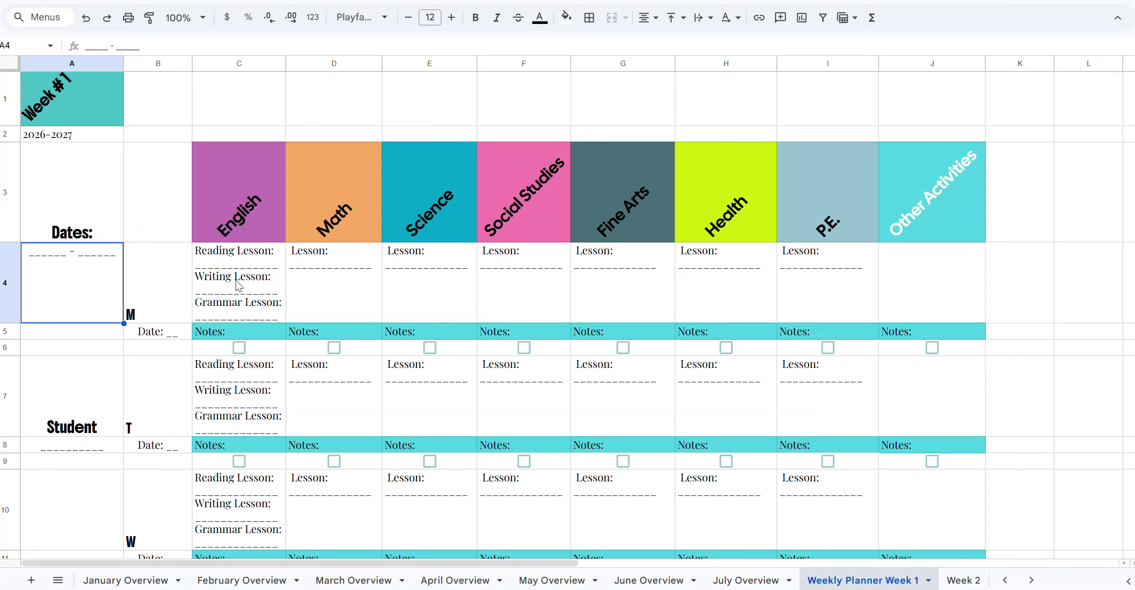
# Step: Try inserting a row above Monday's Notes row and resetting the fill of C5:J5, and undo both changes
pyautogui.click(256, 337)
pyautogui.rightClick(256, 337)
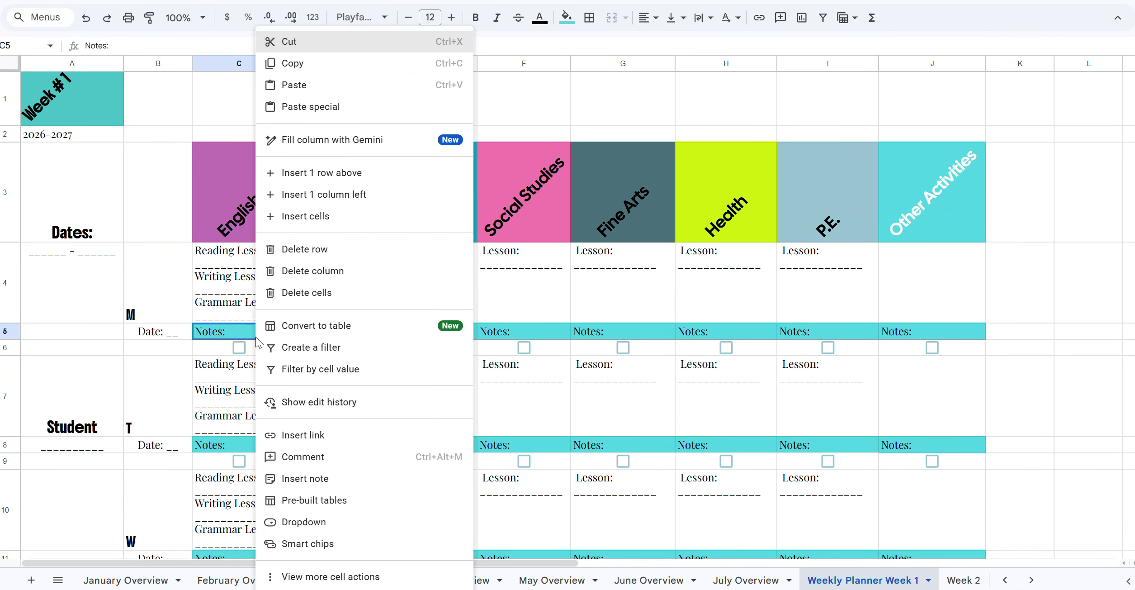
pyautogui.click(336, 174)
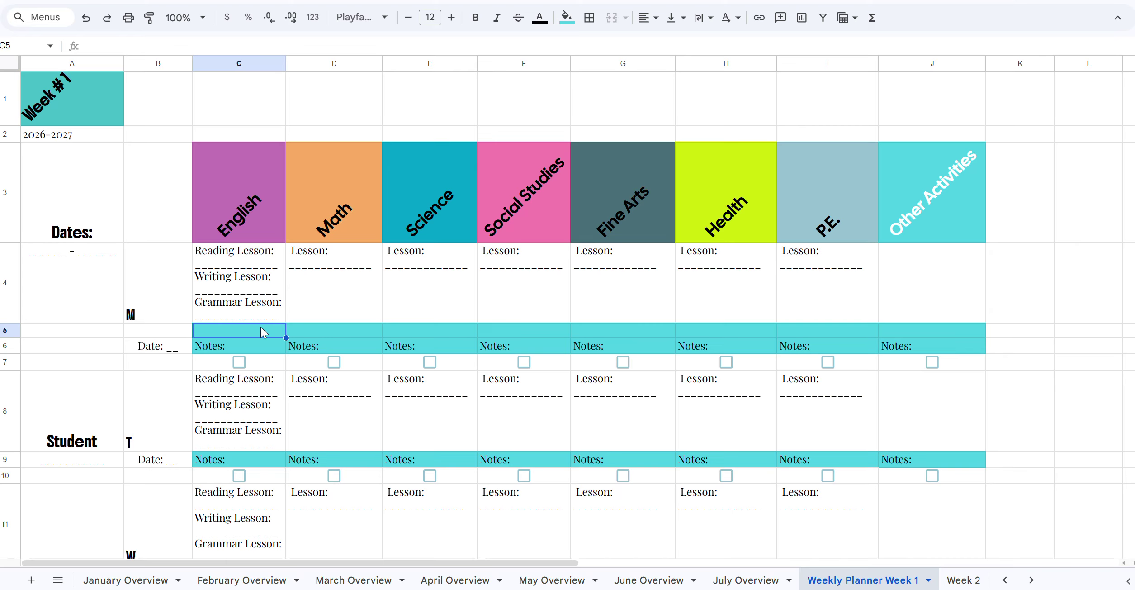
pyautogui.moveTo(262, 330); pyautogui.dragTo(896, 327)
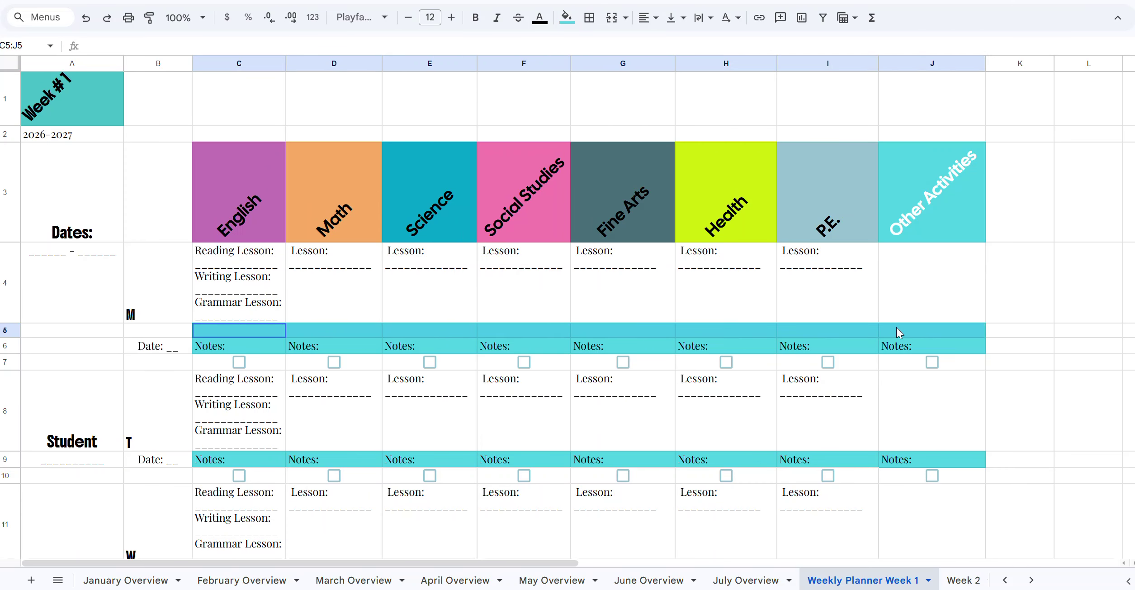
pyautogui.click(569, 23)
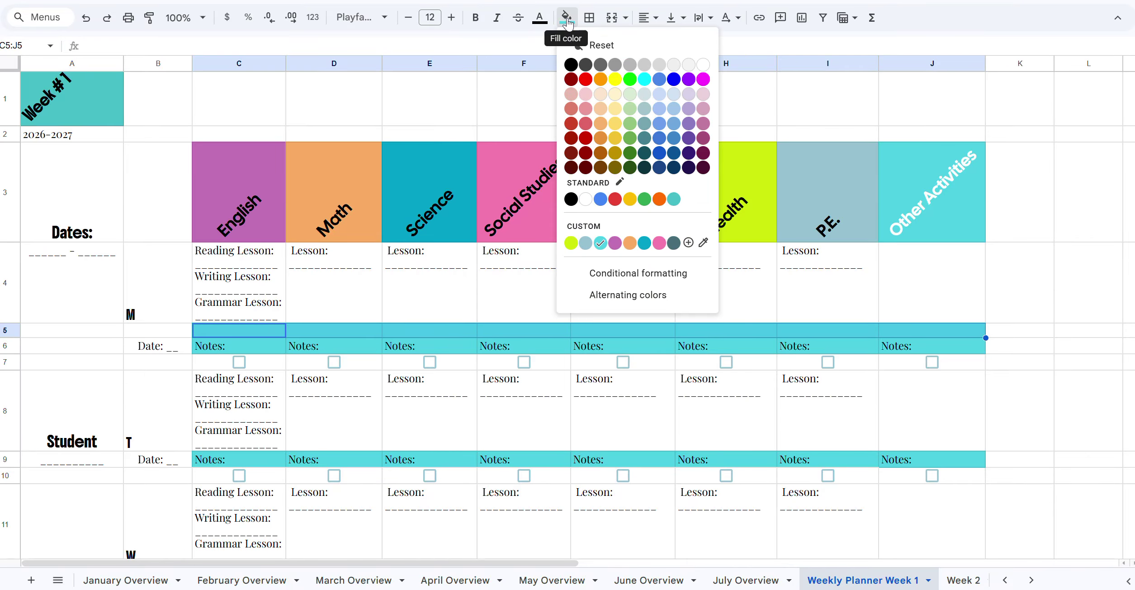
pyautogui.click(593, 45)
pyautogui.click(294, 432)
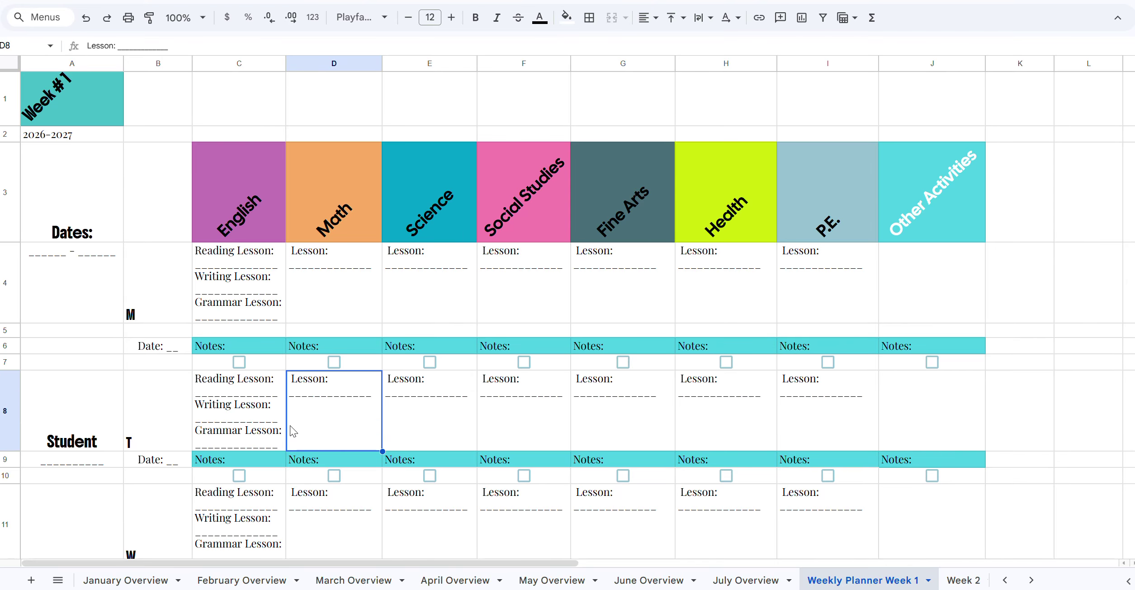
pyautogui.click(87, 18)
pyautogui.click(87, 18)
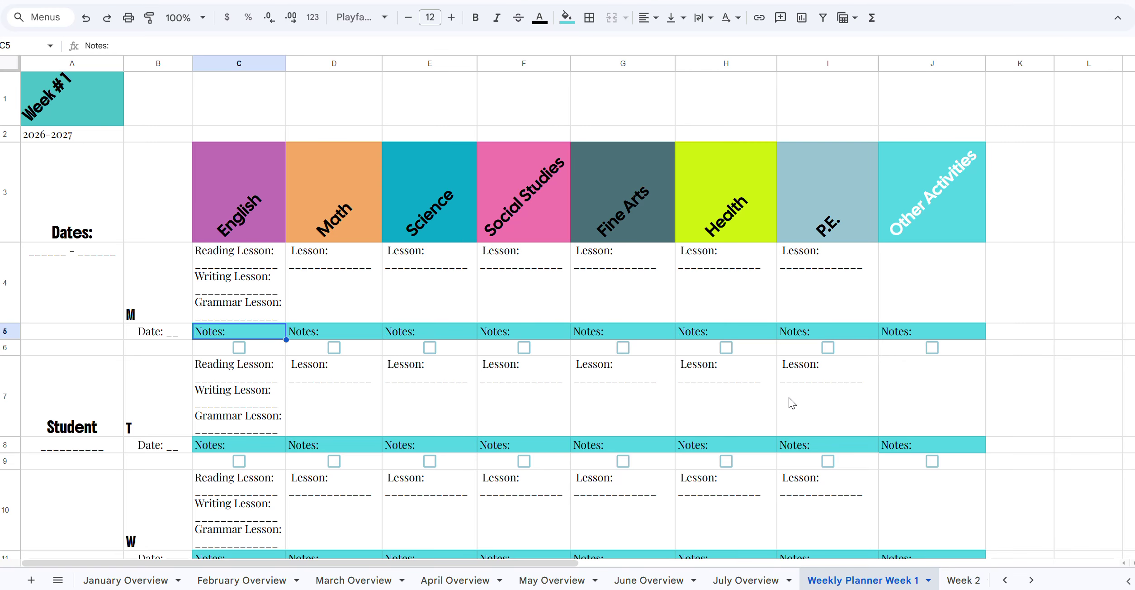
# Step: Try duplicating the Weekly Planner Week 1 sheet and undo the duplication
pyautogui.click(929, 580)
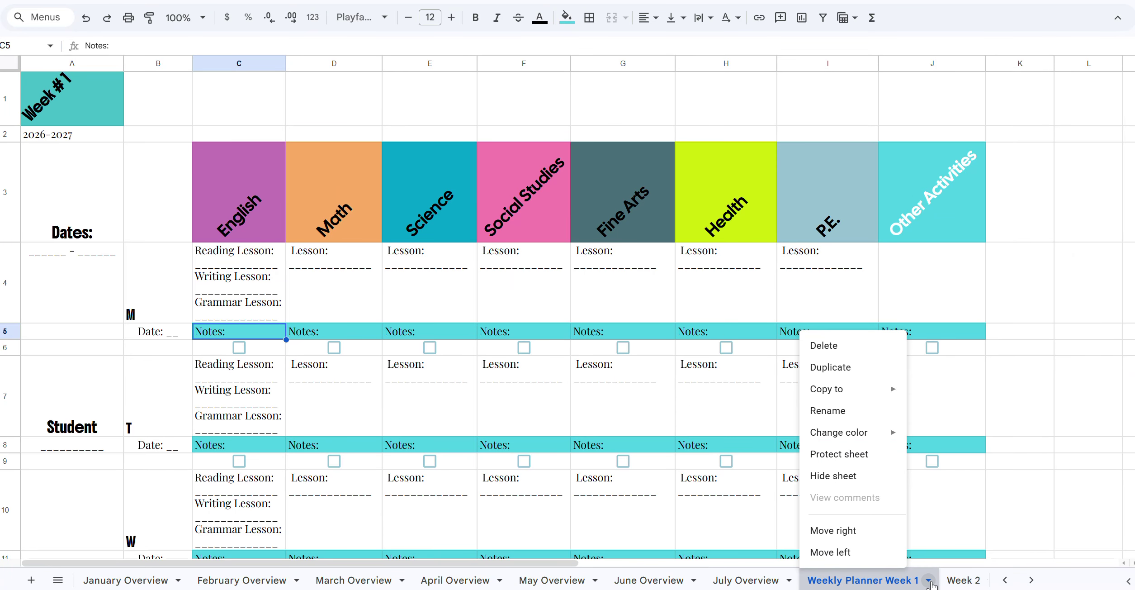
pyautogui.click(849, 373)
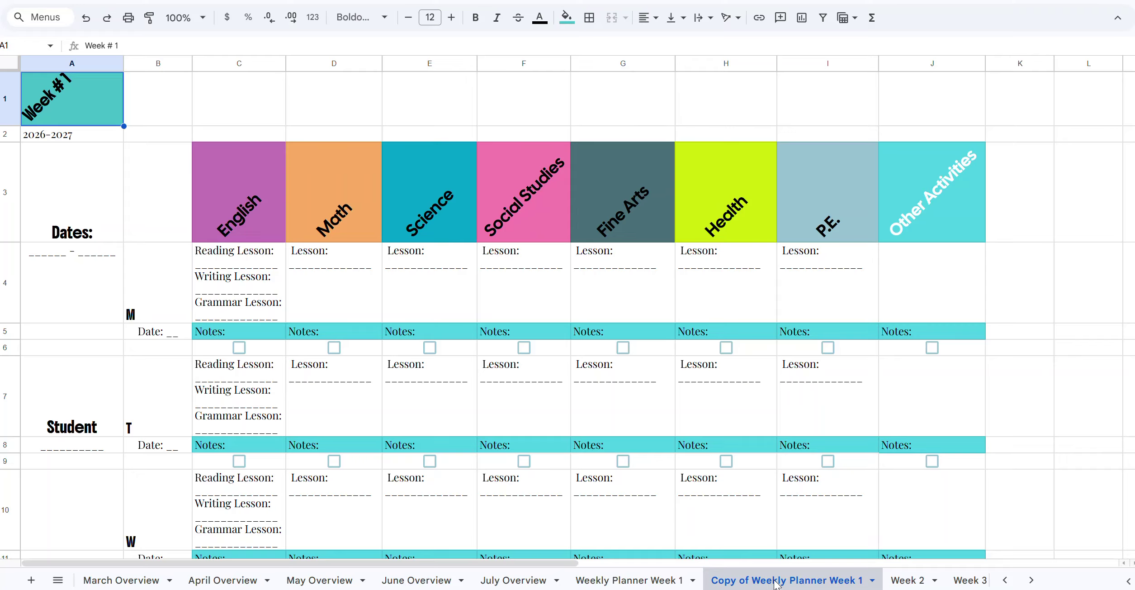
pyautogui.click(88, 21)
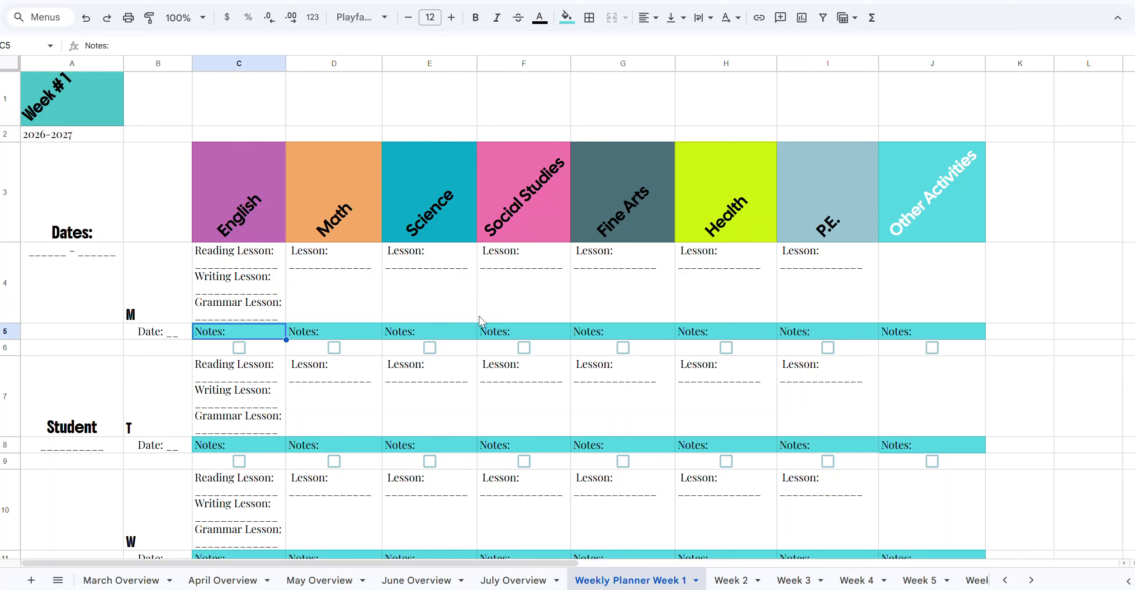
# Step: Find the Daily Planner-Monday 1 sheet in the full sheet list, past the Week 40 planner, and open it
pyautogui.click(58, 581)
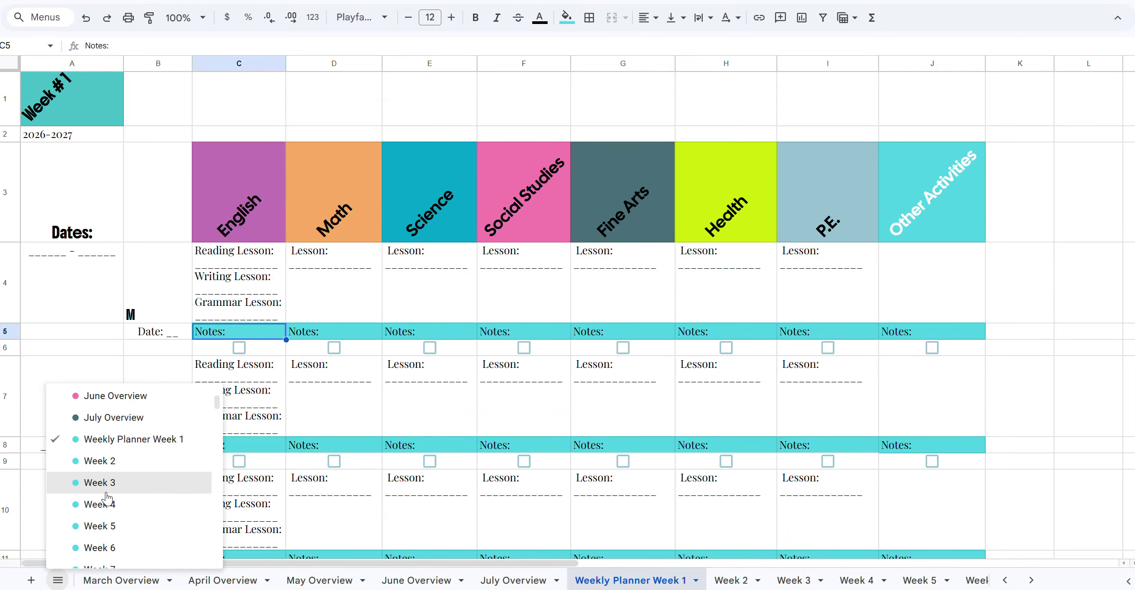
pyautogui.scroll(-8, 107, 497)
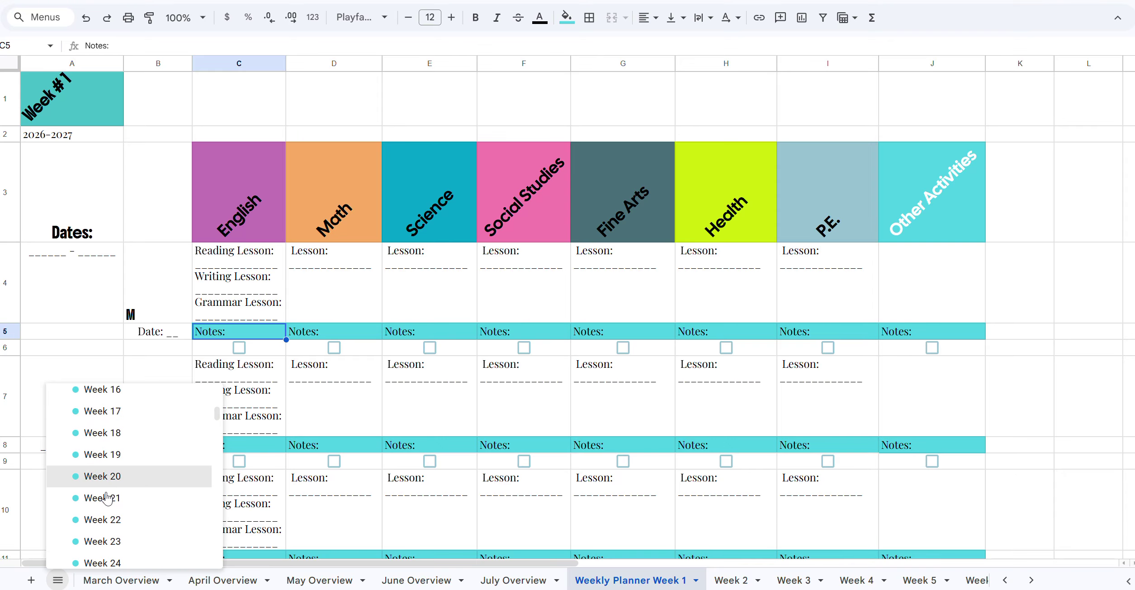
pyautogui.scroll(-6, 107, 497)
pyautogui.scroll(-5, 107, 497)
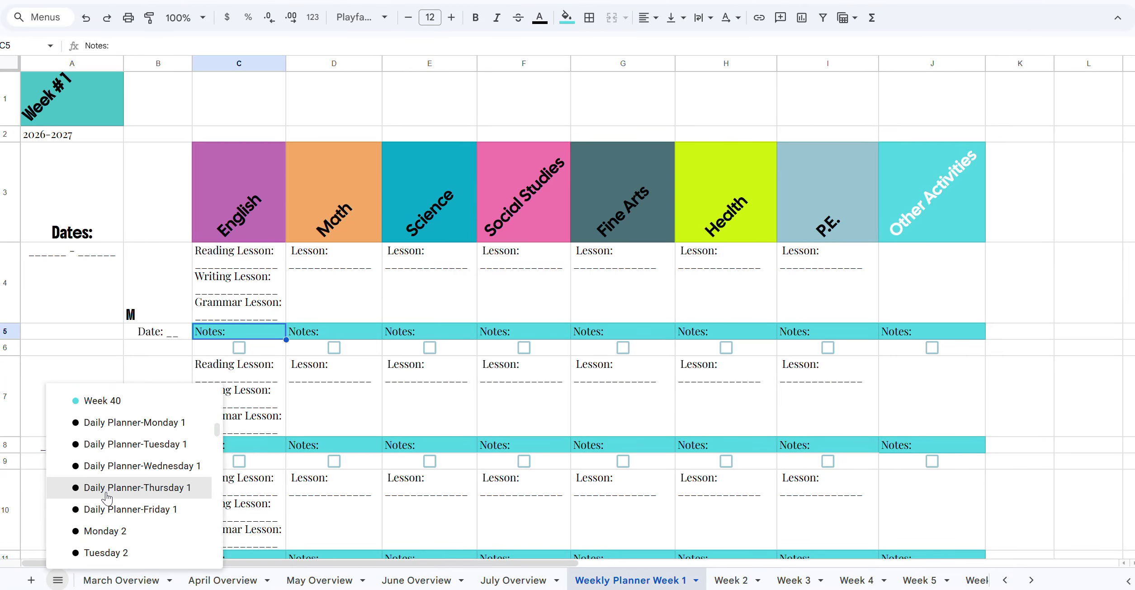
pyautogui.click(133, 423)
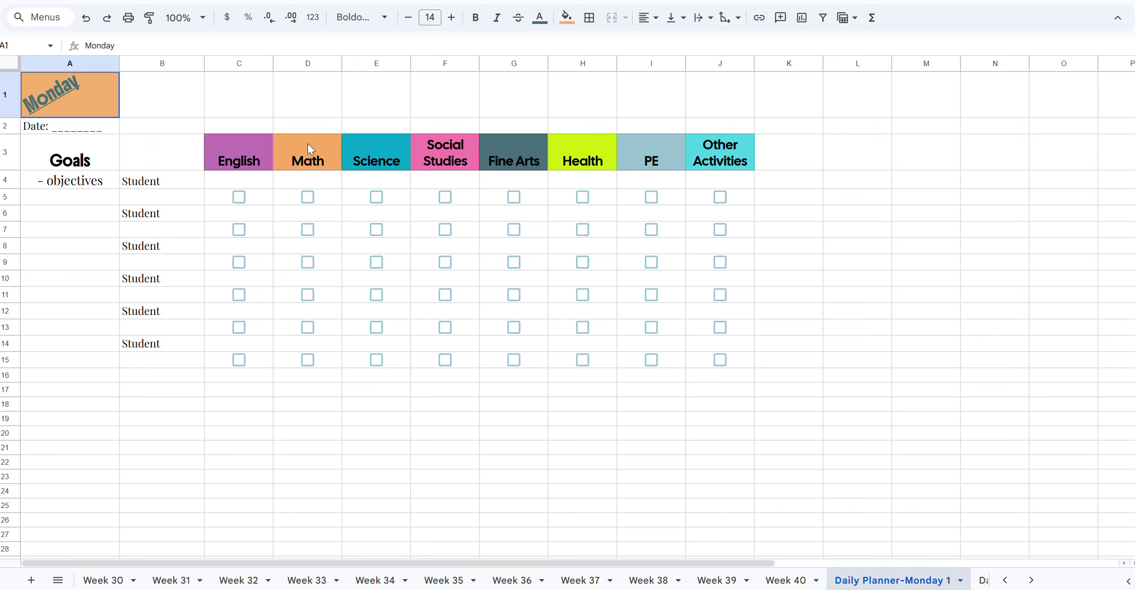
# Step: Tick the first student's English and Math checkboxes on the Monday daily planner, and clear both again
pyautogui.click(239, 199)
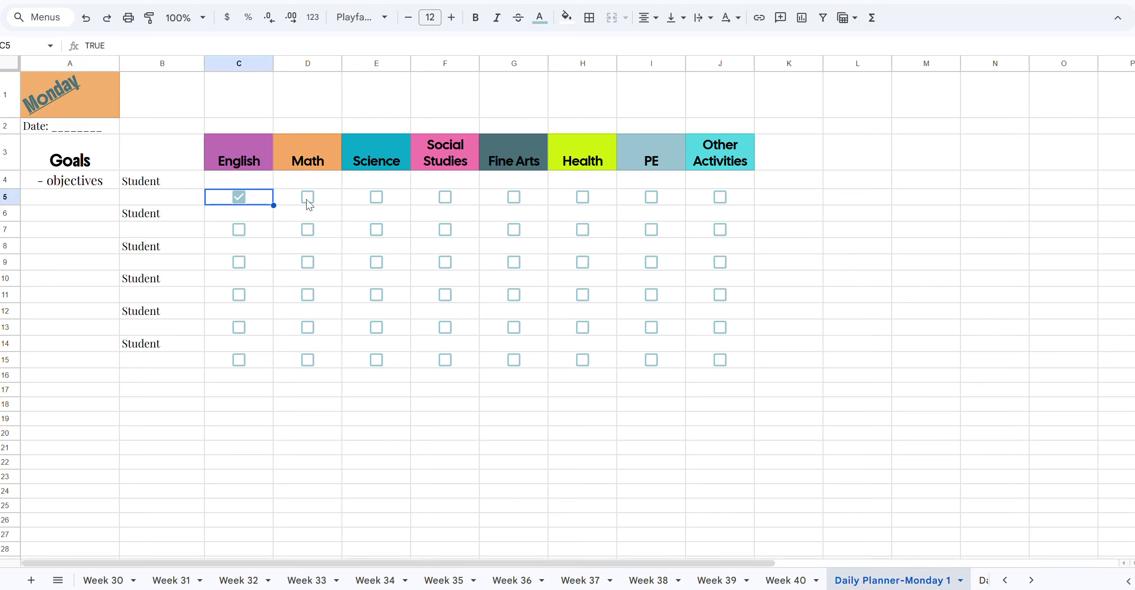
pyautogui.click(307, 197)
pyautogui.click(239, 199)
pyautogui.click(307, 197)
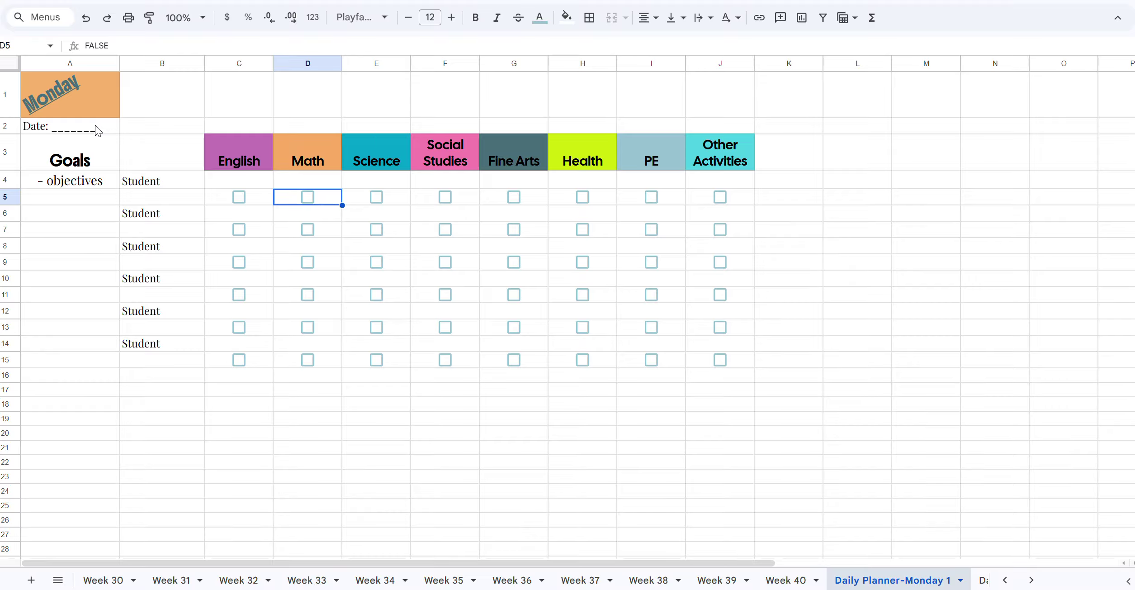
# Step: Try tilting the Monday title in A1 downward, undo the rotation, and reopen the title's text rotation options
pyautogui.click(57, 102)
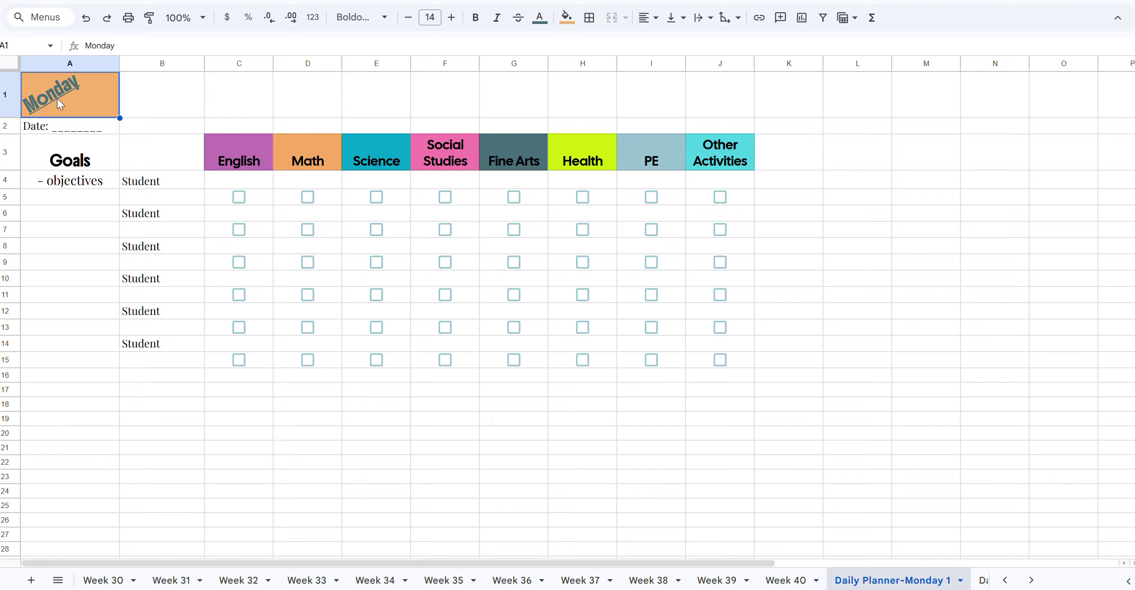
pyautogui.click(738, 20)
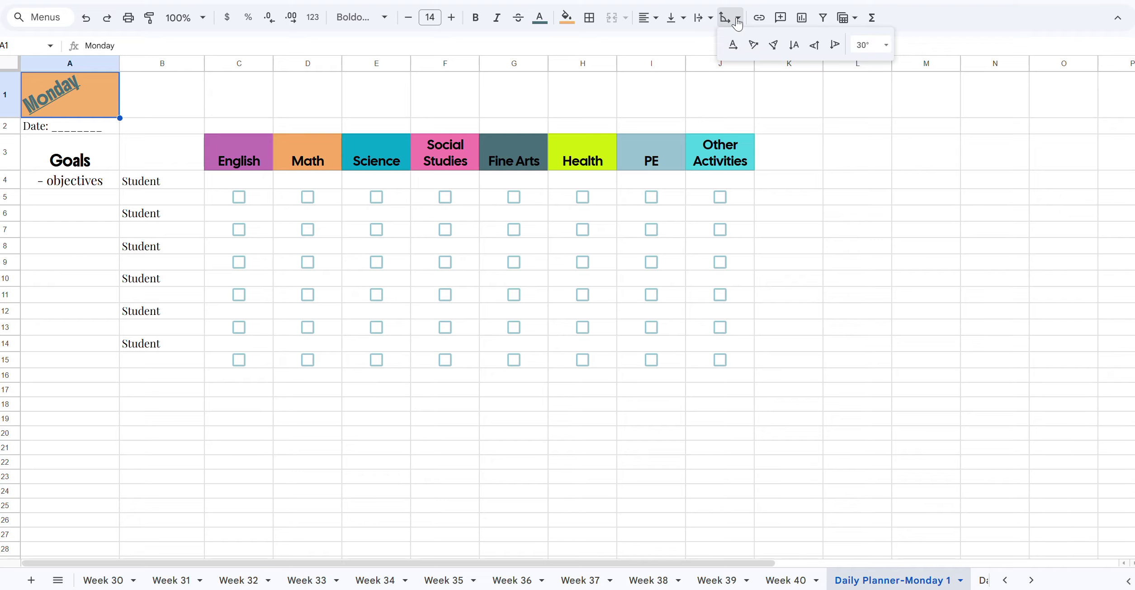
pyautogui.click(774, 45)
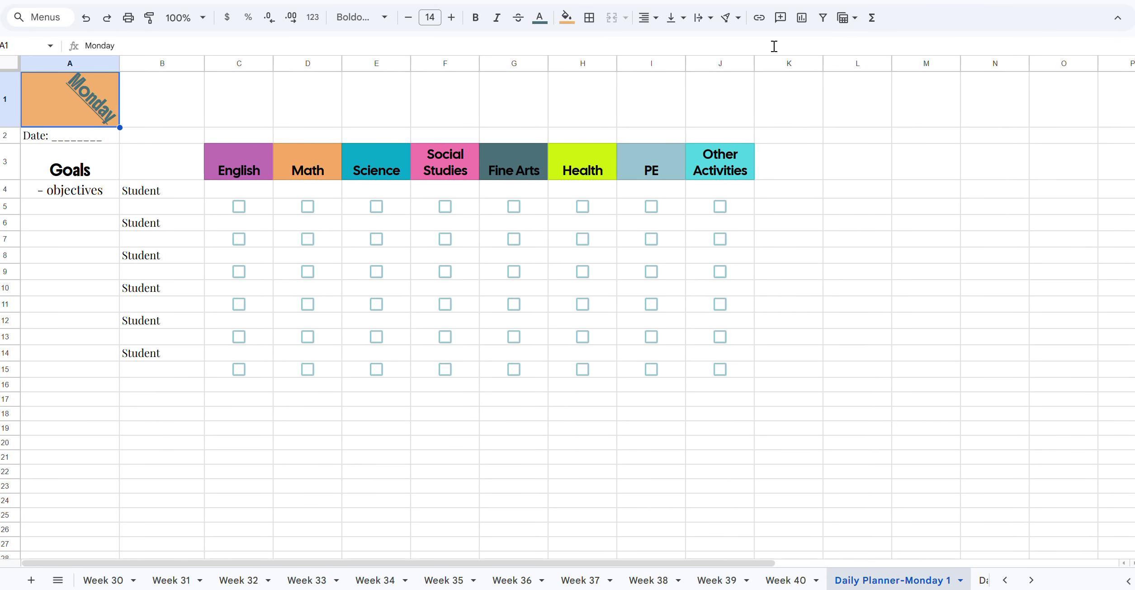
pyautogui.click(89, 20)
pyautogui.click(738, 18)
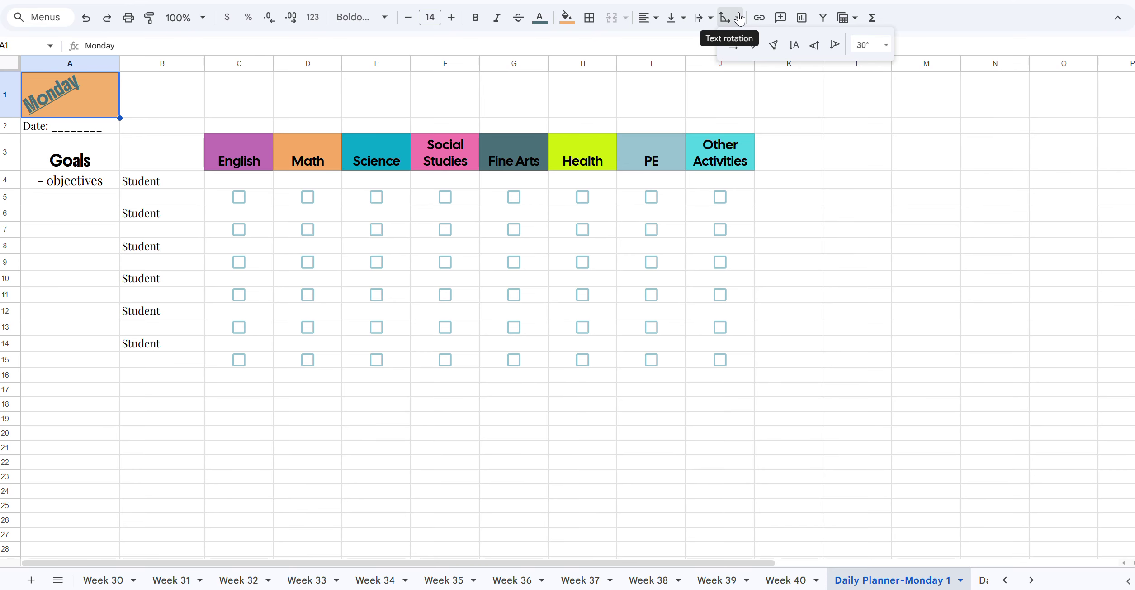